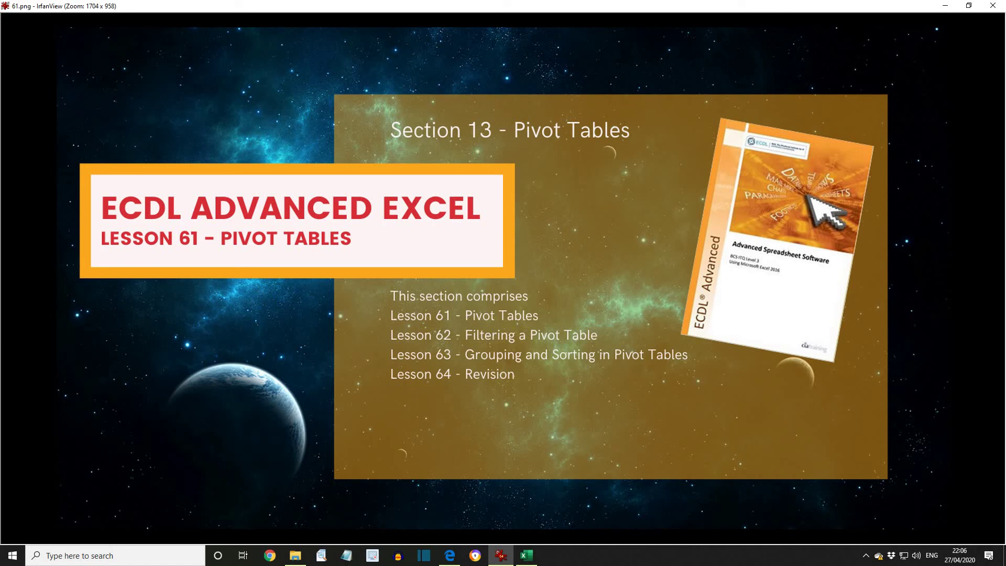
Switch away from the Lesson 61 Pivot Tables title slide in IrfanView.
key(alt+Tab)
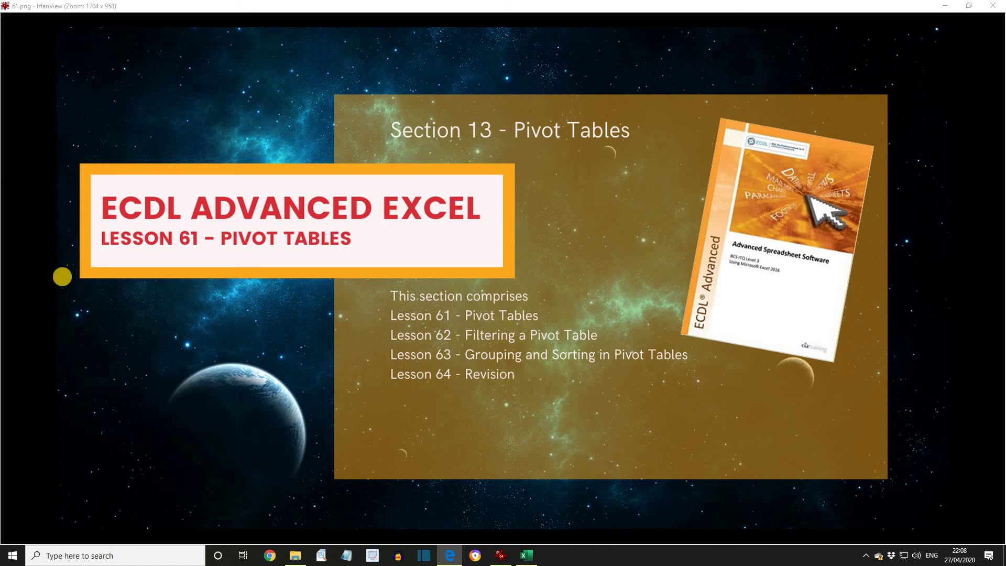
Bring up the Survey workbook, select cell D10 in the survey data and show the Insert commands.
click(522, 557)
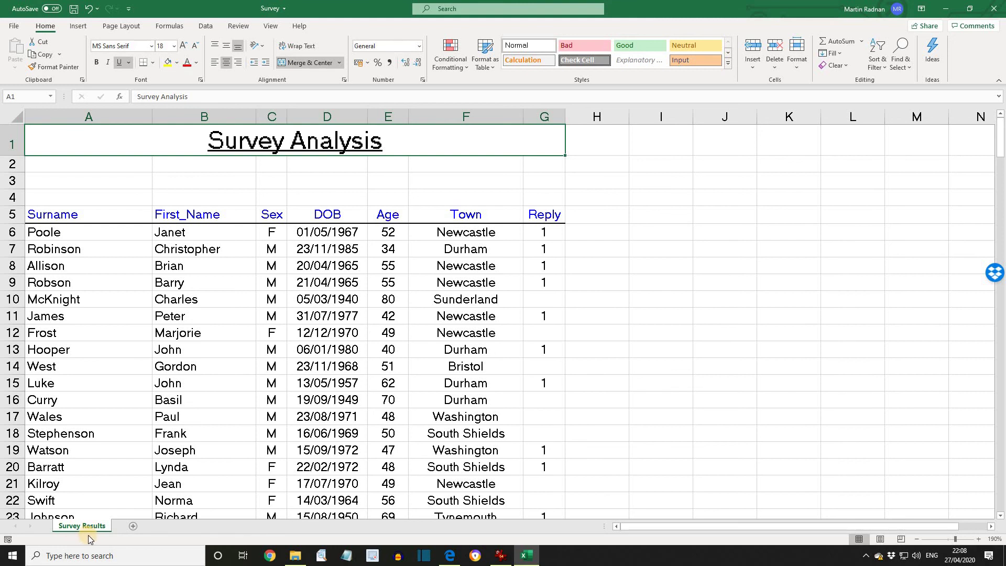
click(339, 303)
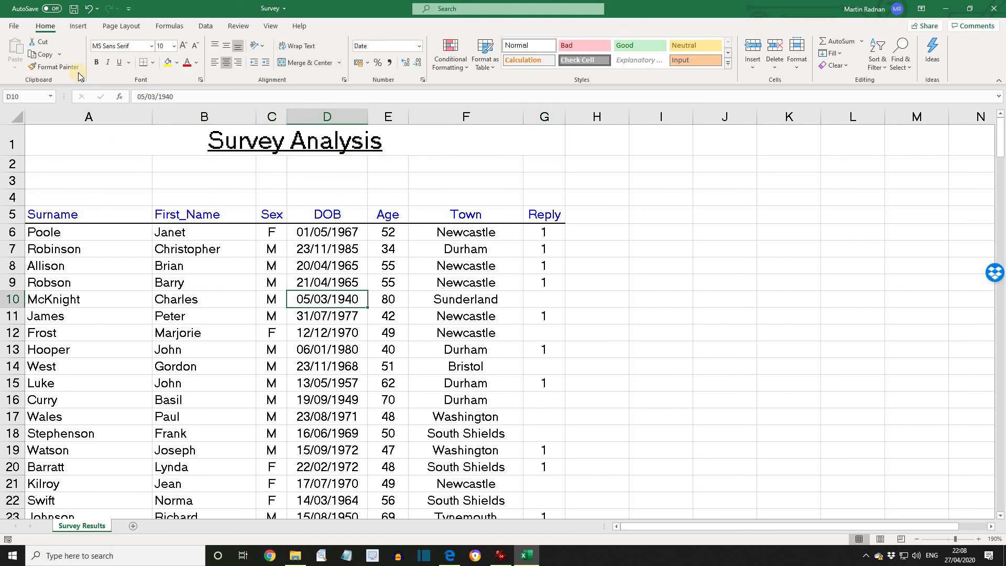
click(78, 27)
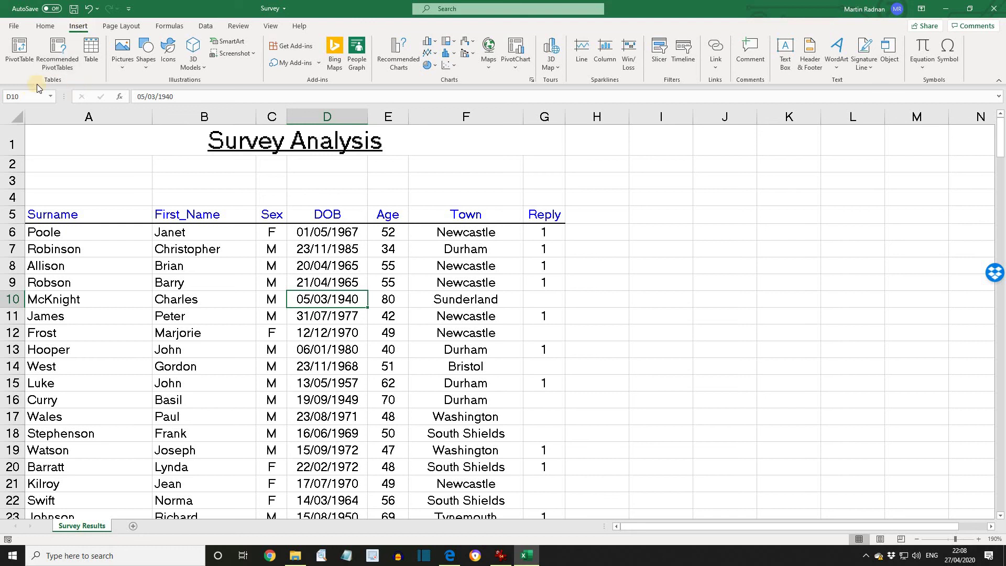
Insert a PivotTable of 'Survey Results'!$A$5:$G$225 on a new worksheet.
click(23, 59)
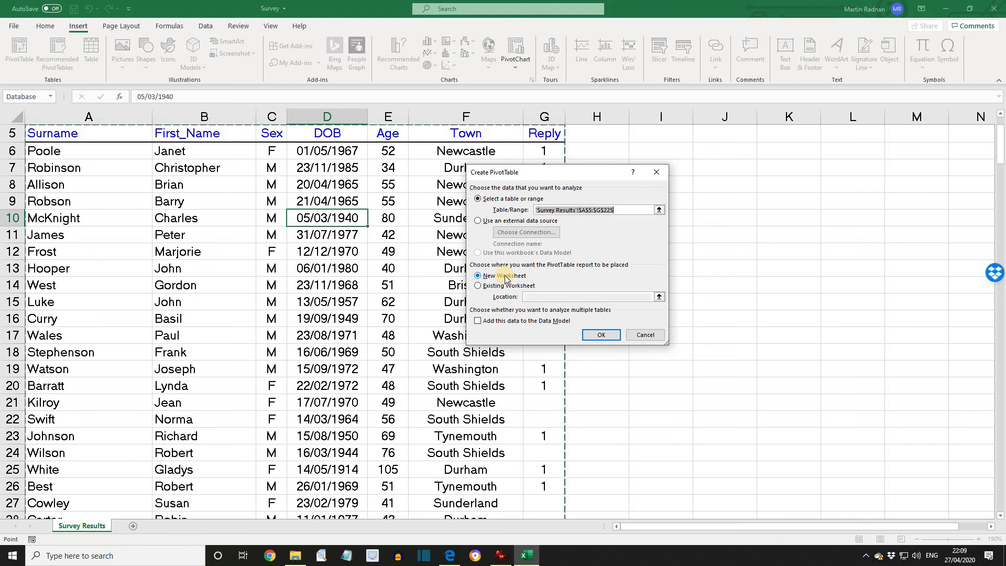
click(608, 337)
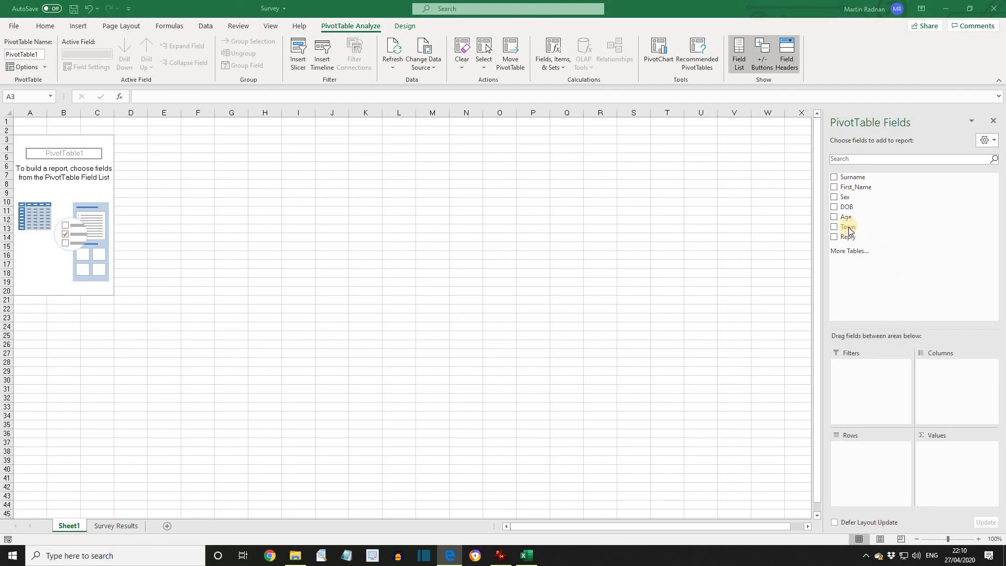
Lay out PivotTable1 with Town in Rows, Sex in Columns and a count of Town in Values.
drag(848, 227, 844, 448)
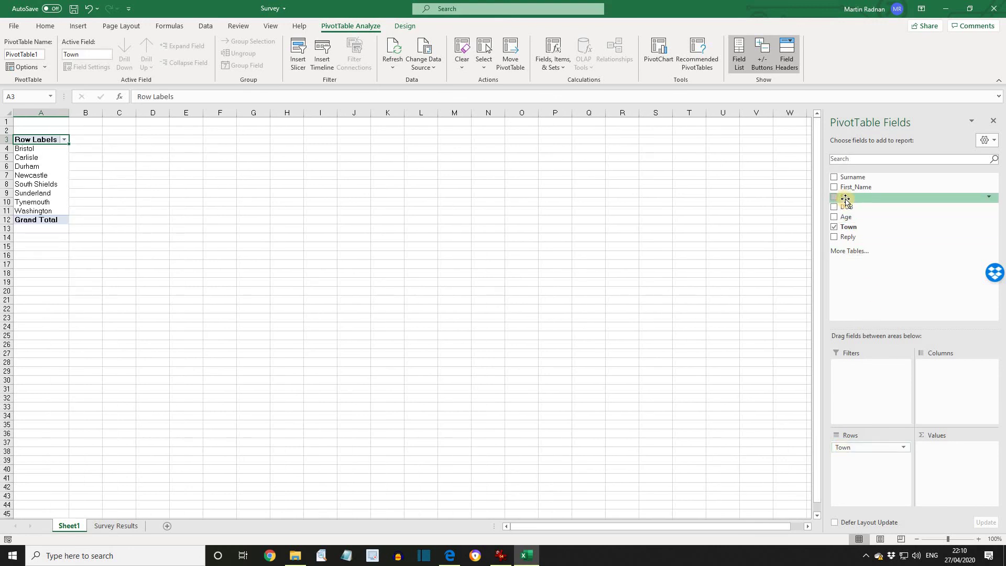
drag(845, 199, 922, 367)
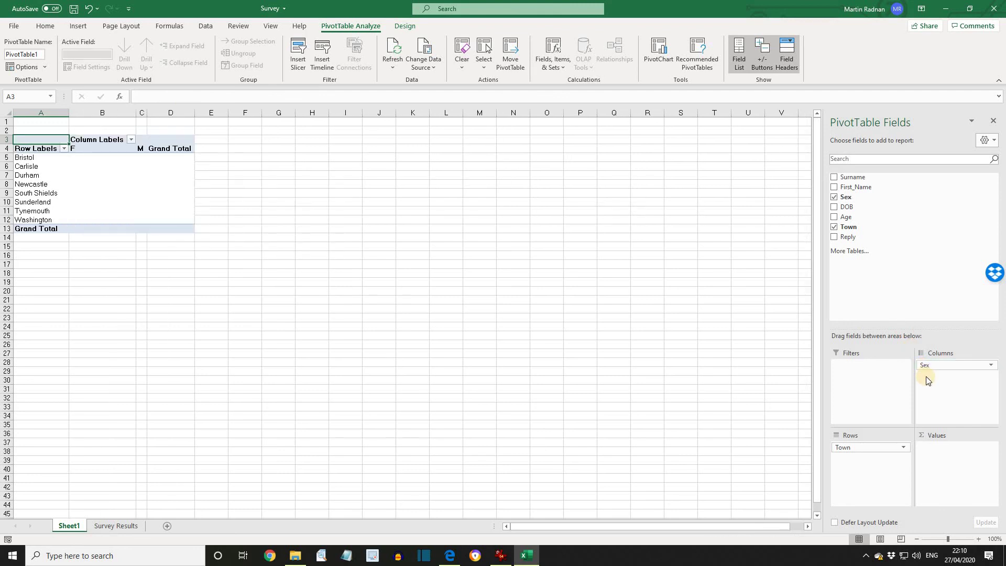
drag(922, 367, 922, 368)
drag(922, 366, 907, 359)
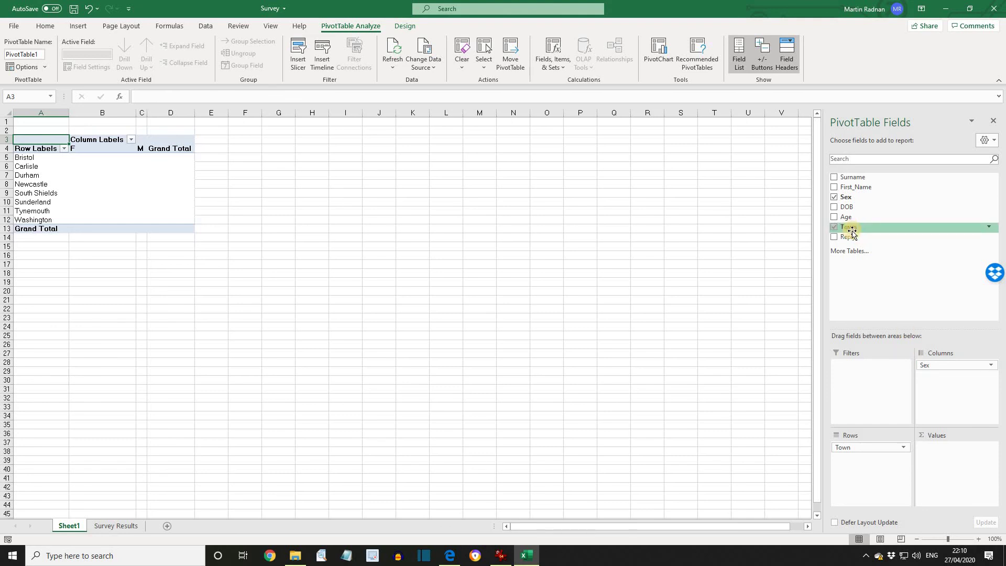
drag(852, 233, 945, 448)
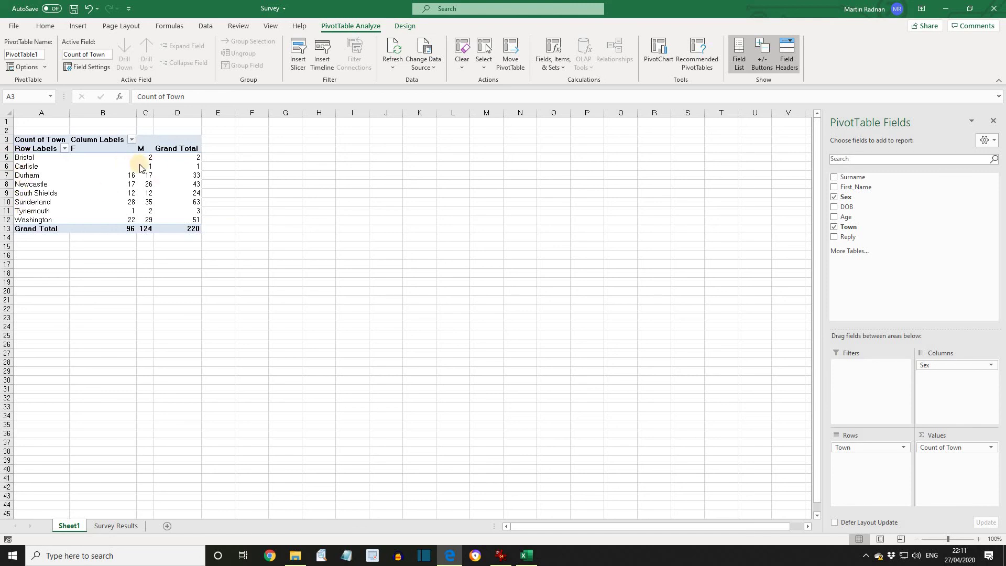
click(245, 239)
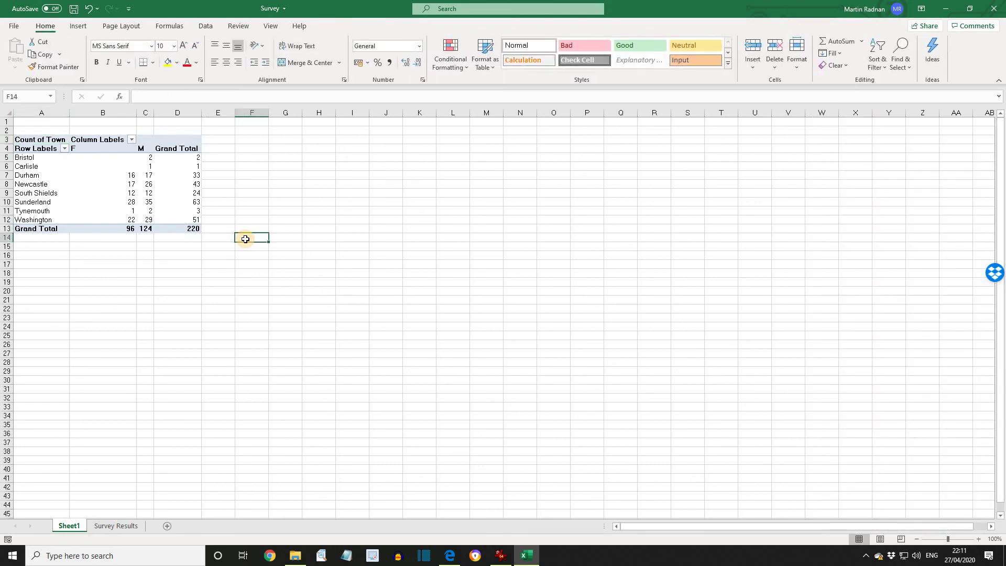
click(102, 192)
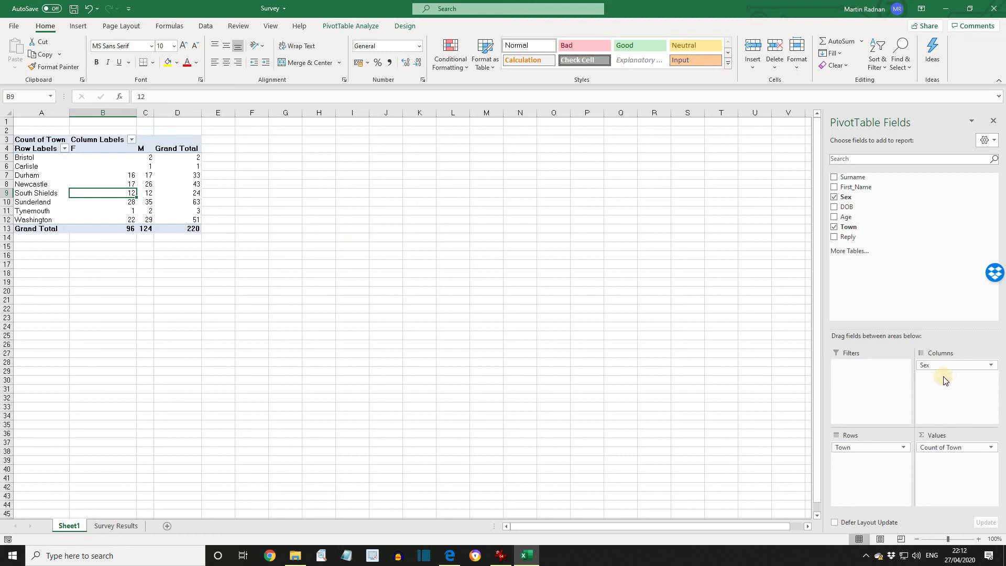
mouse_move(951, 370)
mouse_down()
mouse_move(857, 464)
mouse_move(853, 449)
mouse_move(902, 416)
mouse_move(922, 362)
mouse_move(932, 365)
mouse_up()
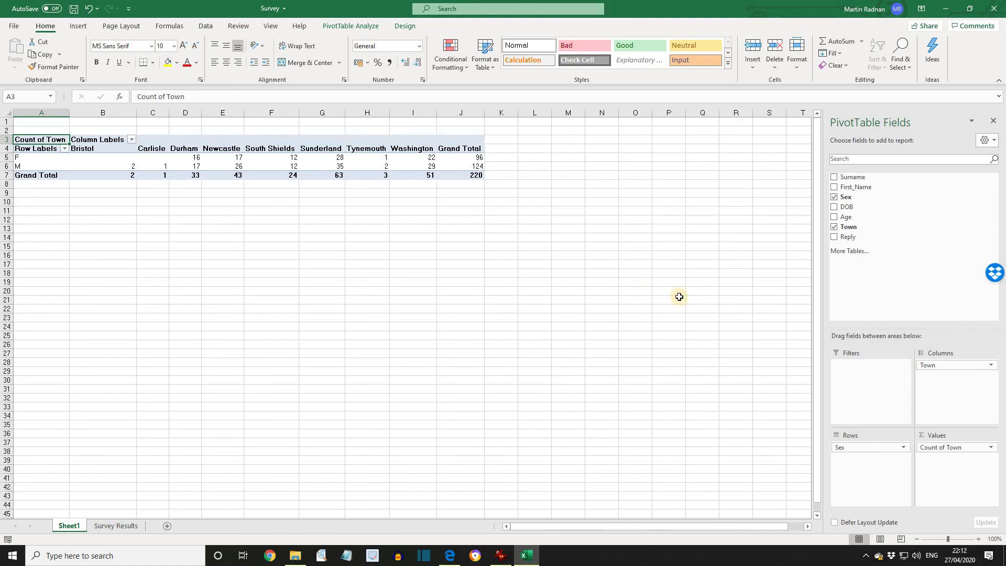
mouse_move(925, 366)
mouse_down()
mouse_move(922, 384)
mouse_move(854, 459)
mouse_move(932, 367)
mouse_up()
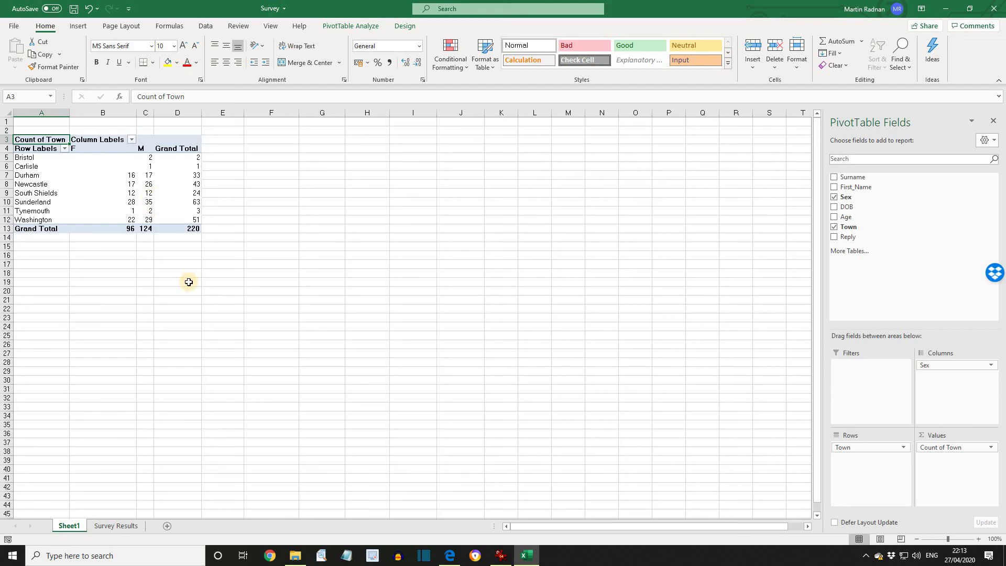
On the Survey Results sheet, copy the town Newcastle from cell F6.
click(114, 526)
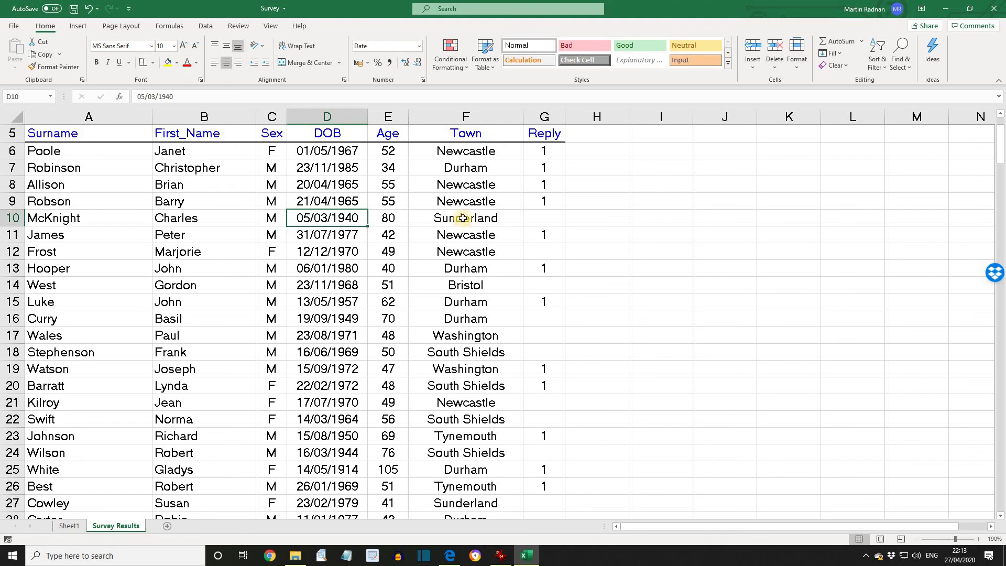
click(463, 167)
click(455, 152)
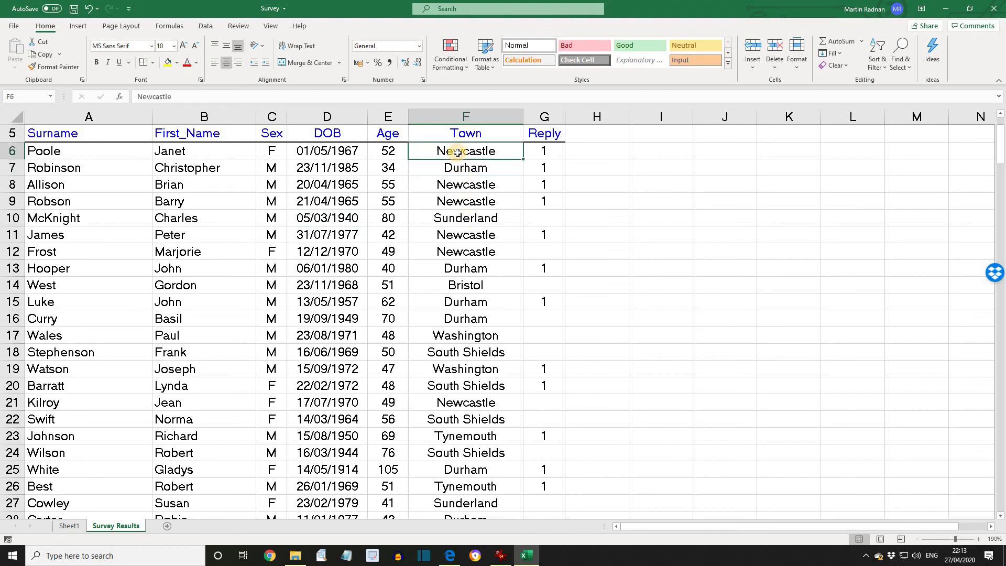
right_click(456, 152)
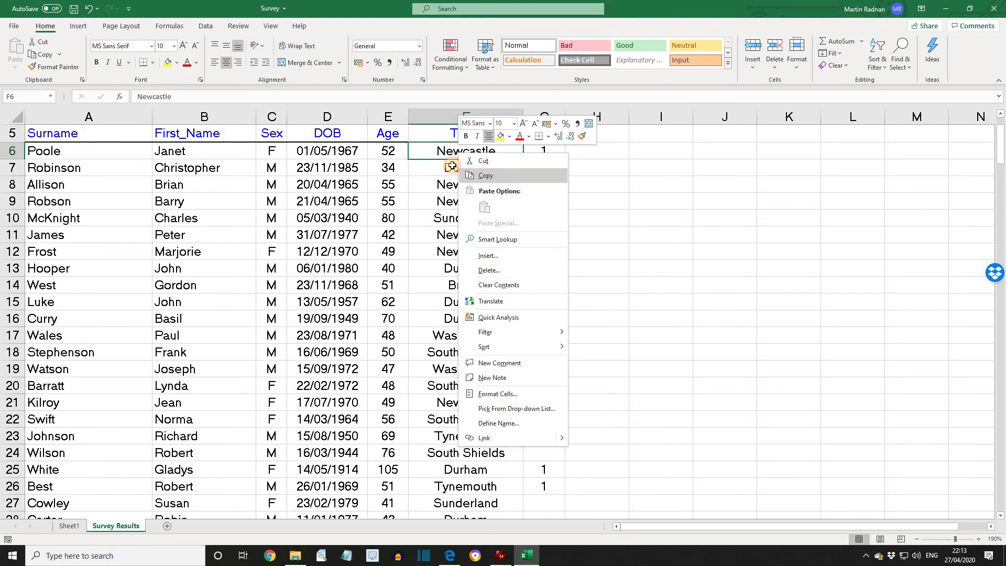
click(482, 177)
Paste Newcastle into F7 and F10, replacing Durham and Sunderland.
click(453, 167)
right_click(453, 167)
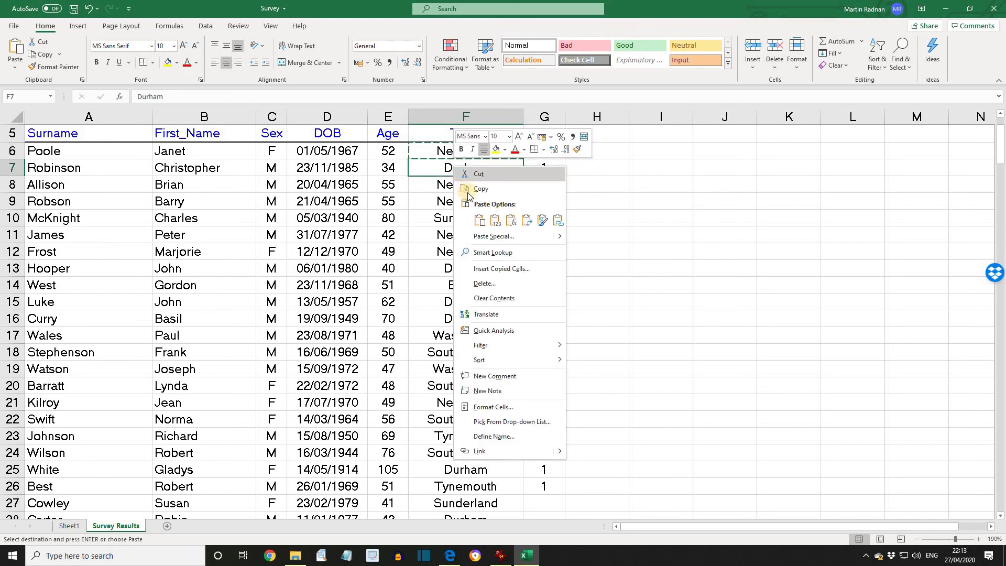
click(479, 220)
click(460, 220)
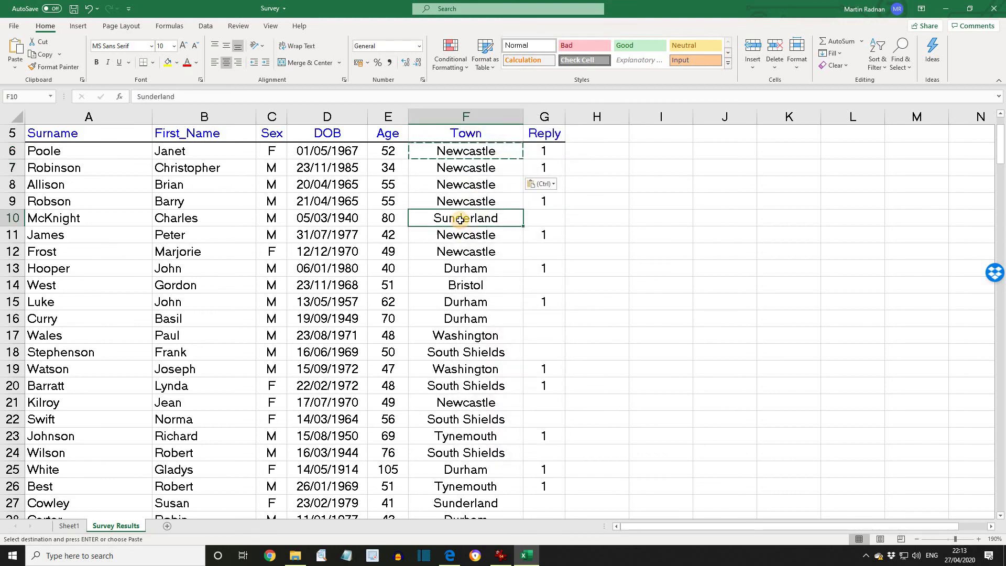
right_click(459, 220)
click(485, 273)
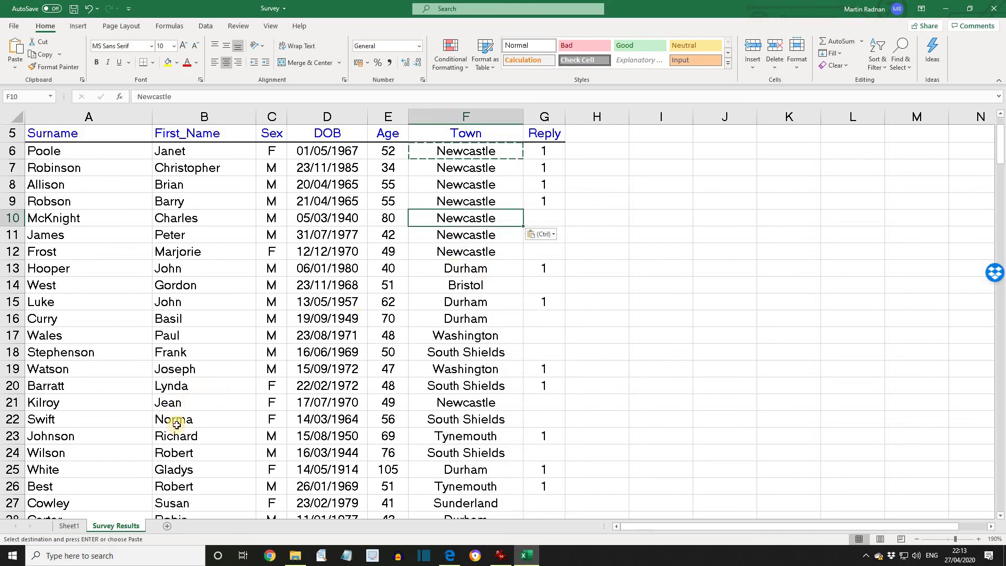
Return to Sheet1 and check the PivotTable still counts Newcastle at 43 and Durham at 33.
click(73, 526)
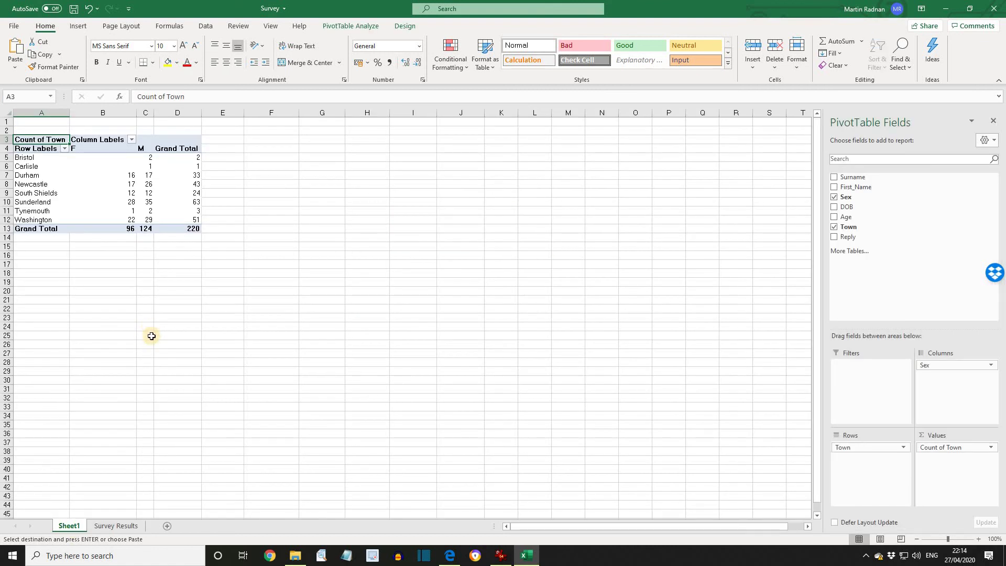
click(126, 184)
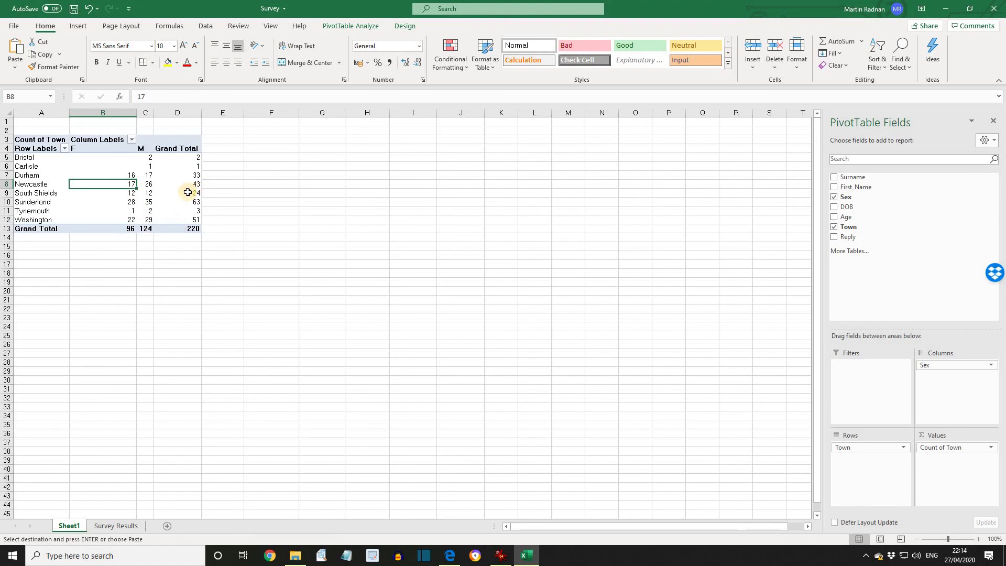
mouse_move(196, 191)
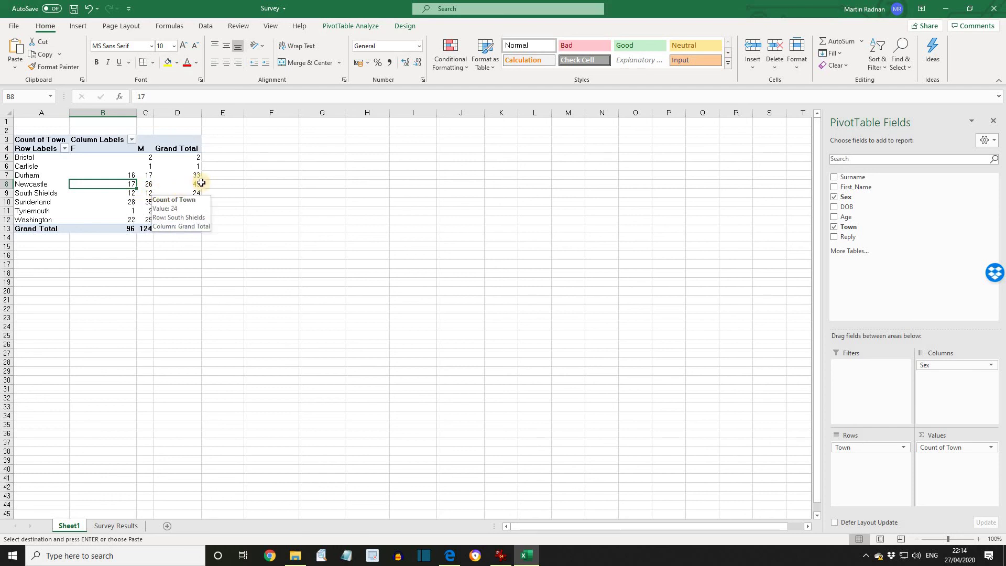
Refresh the PivotTable so it counts Newcastle 45, Durham 32 and Sunderland 62.
click(354, 27)
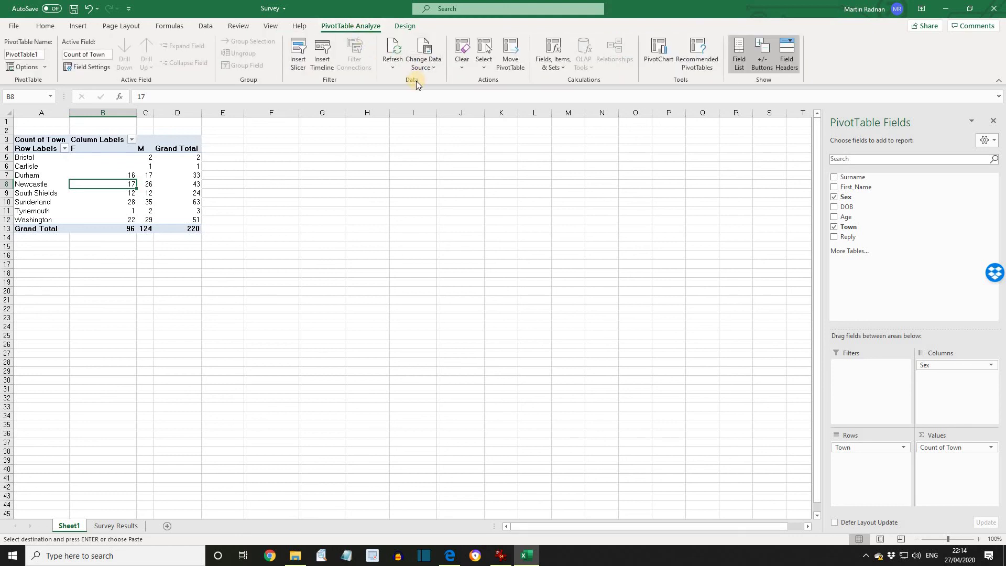
click(395, 59)
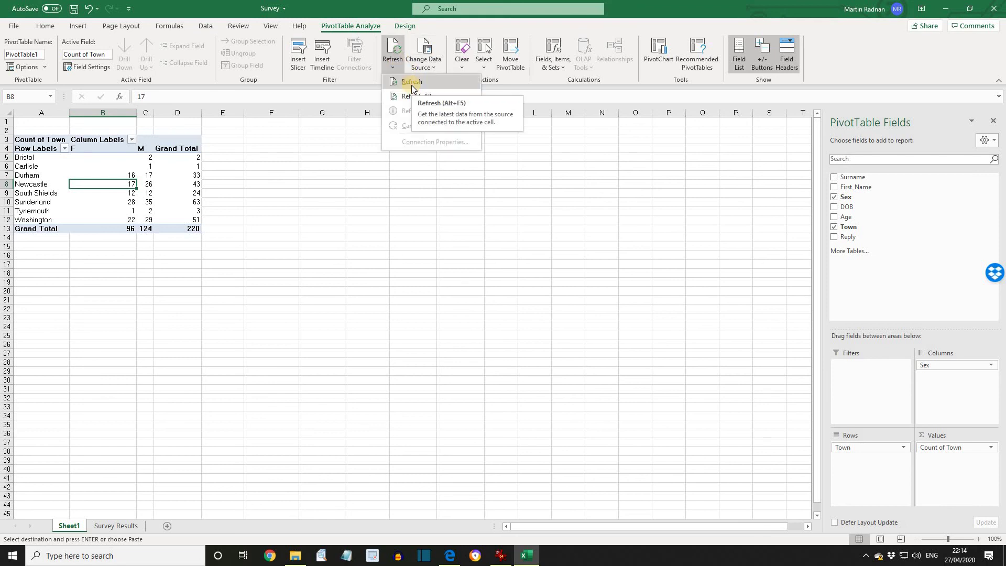
click(411, 85)
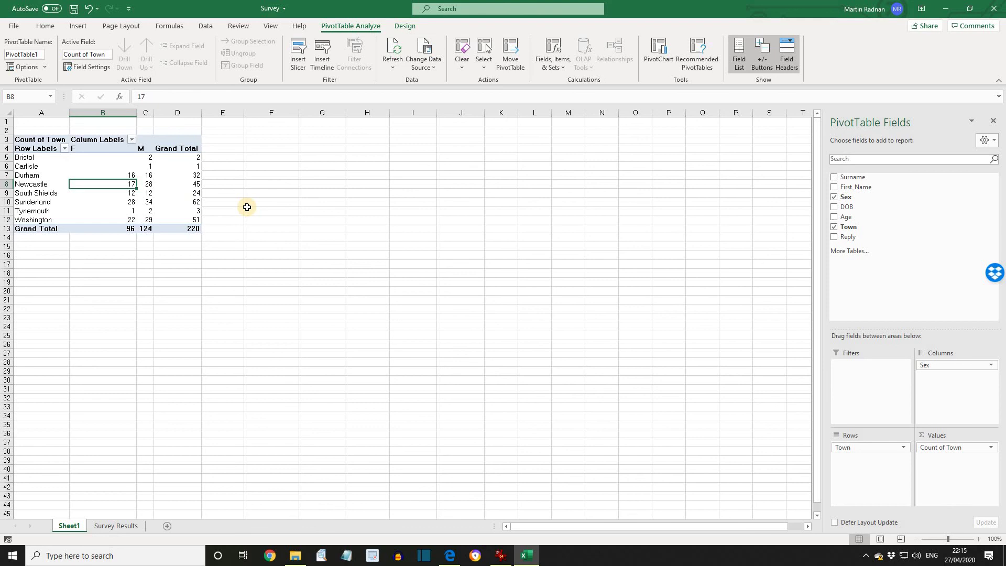
key(ctrl+z)
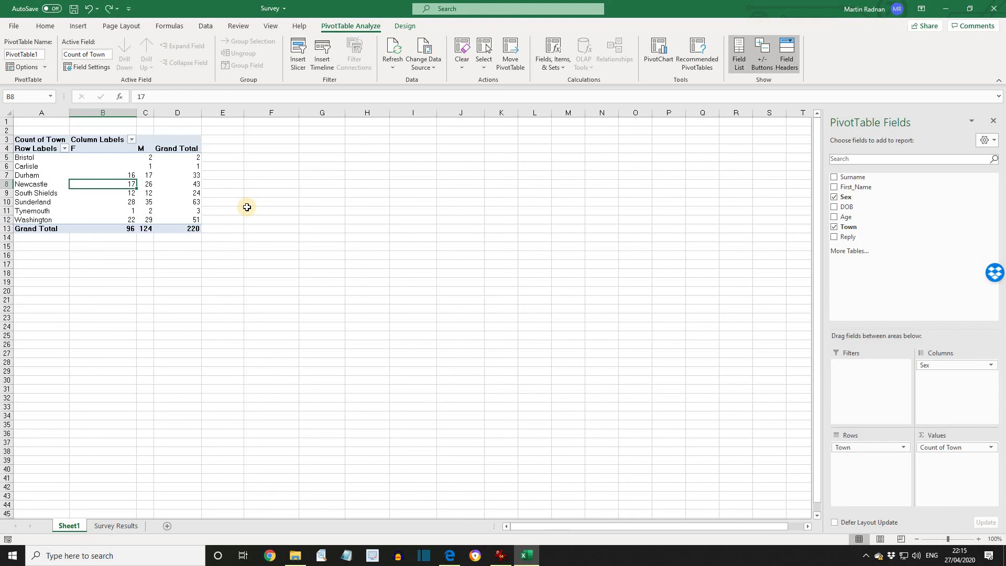
right_click(125, 186)
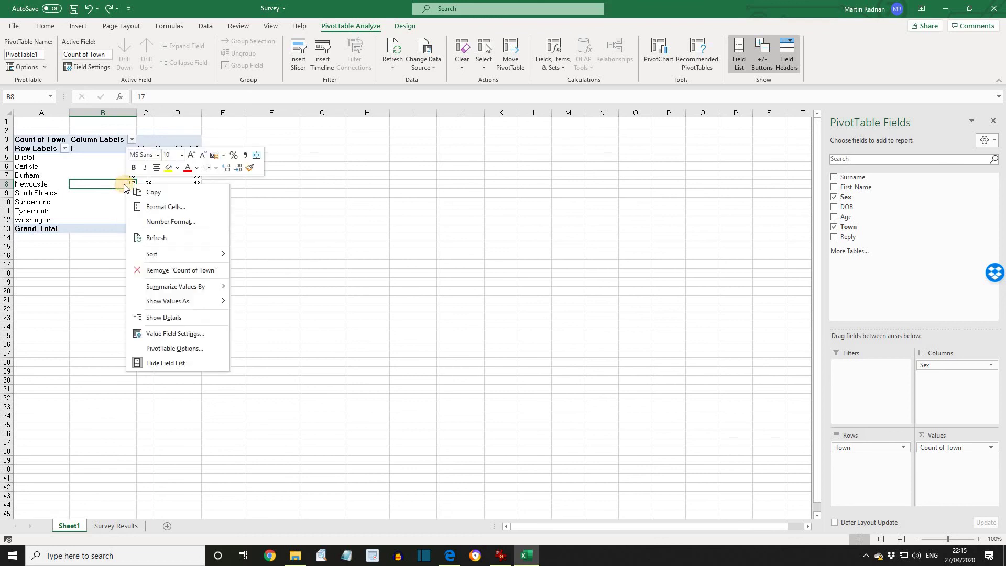
click(157, 237)
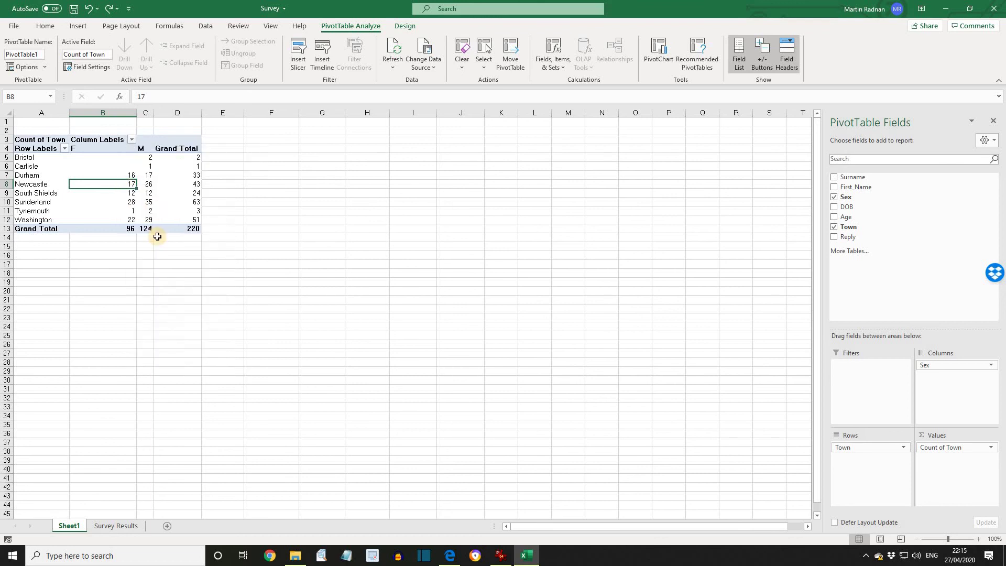